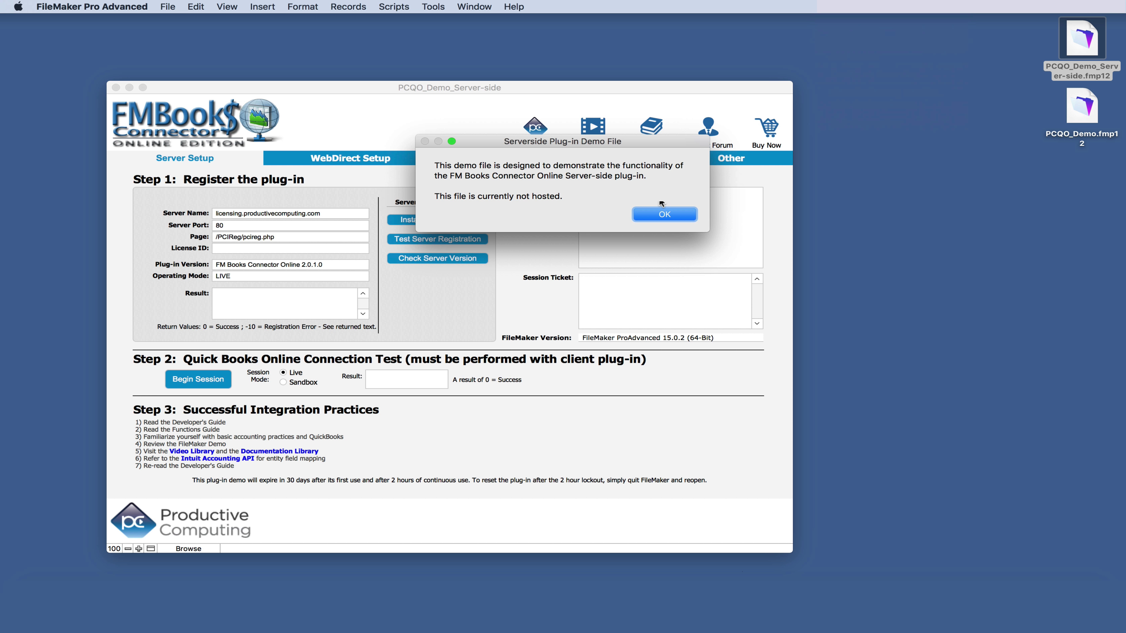
- Dismiss the not-hosted notice and start Upload to FileMaker Server, skipping the admin password and closing the file
{"action": "left_click", "coordinate": [666, 215]}
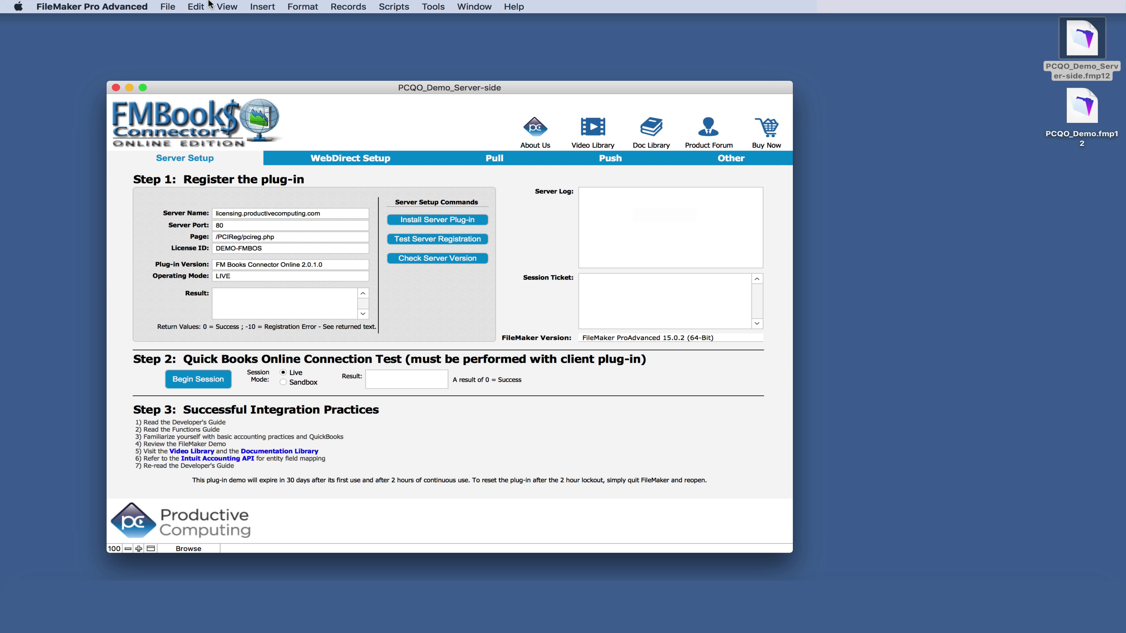
{"action": "left_click", "coordinate": [168, 7]}
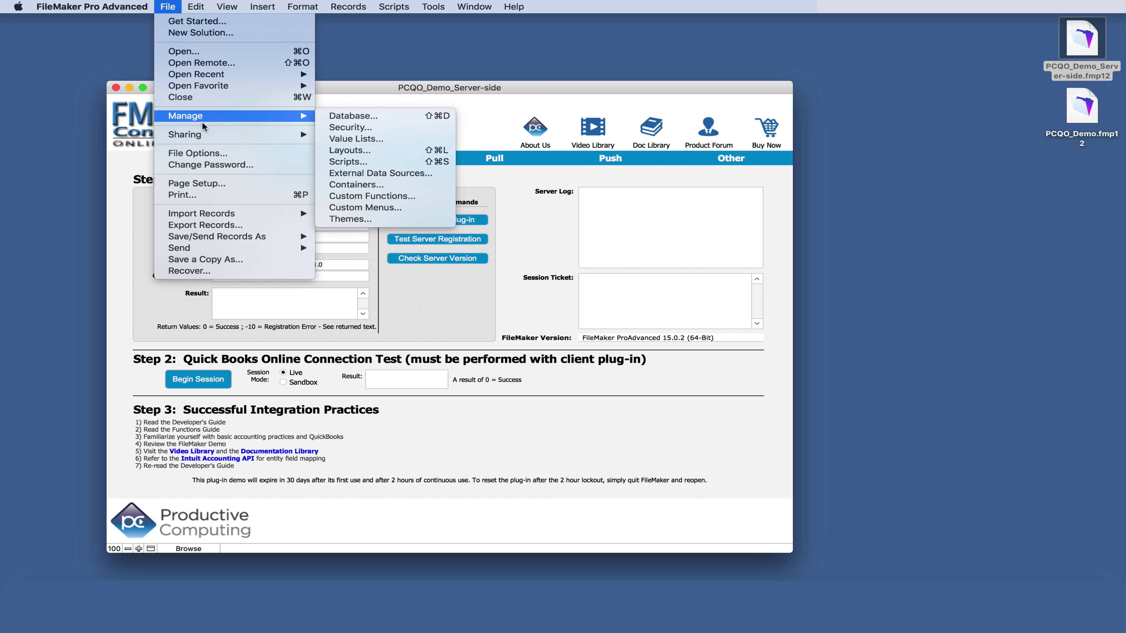
{"action": "mouse_move", "coordinate": [205, 130]}
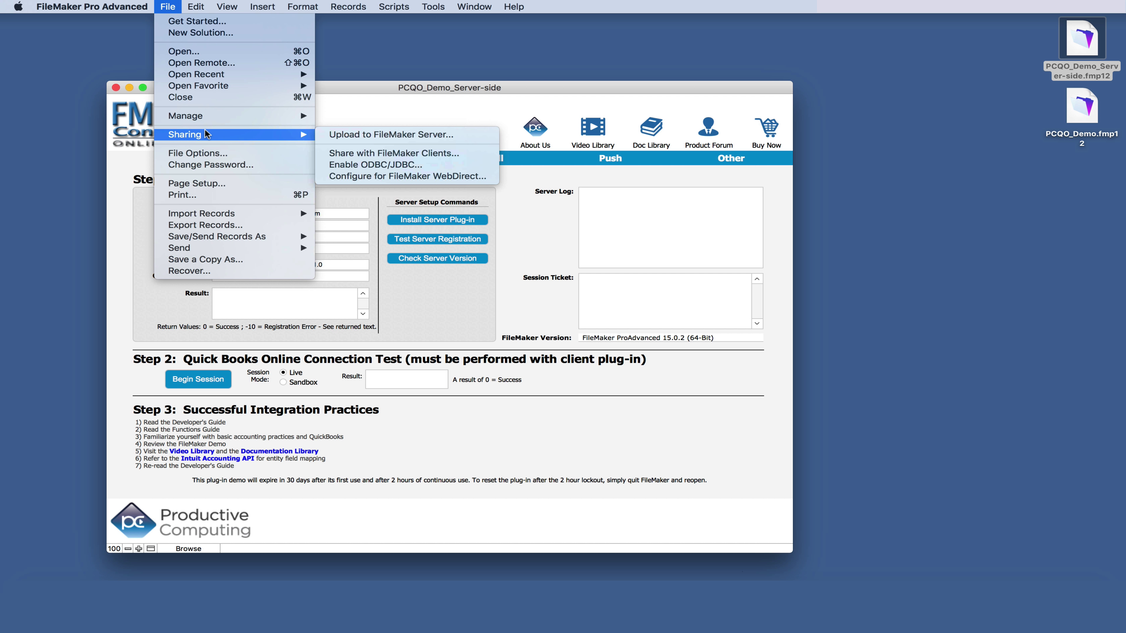
{"action": "left_click", "coordinate": [341, 133]}
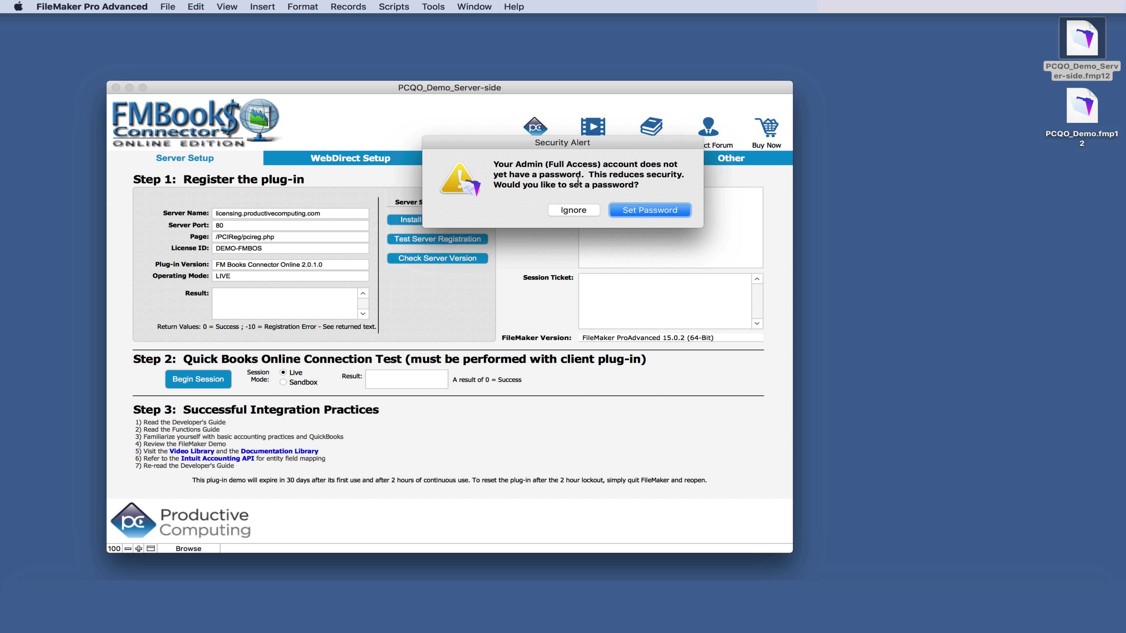
{"action": "left_click", "coordinate": [576, 208]}
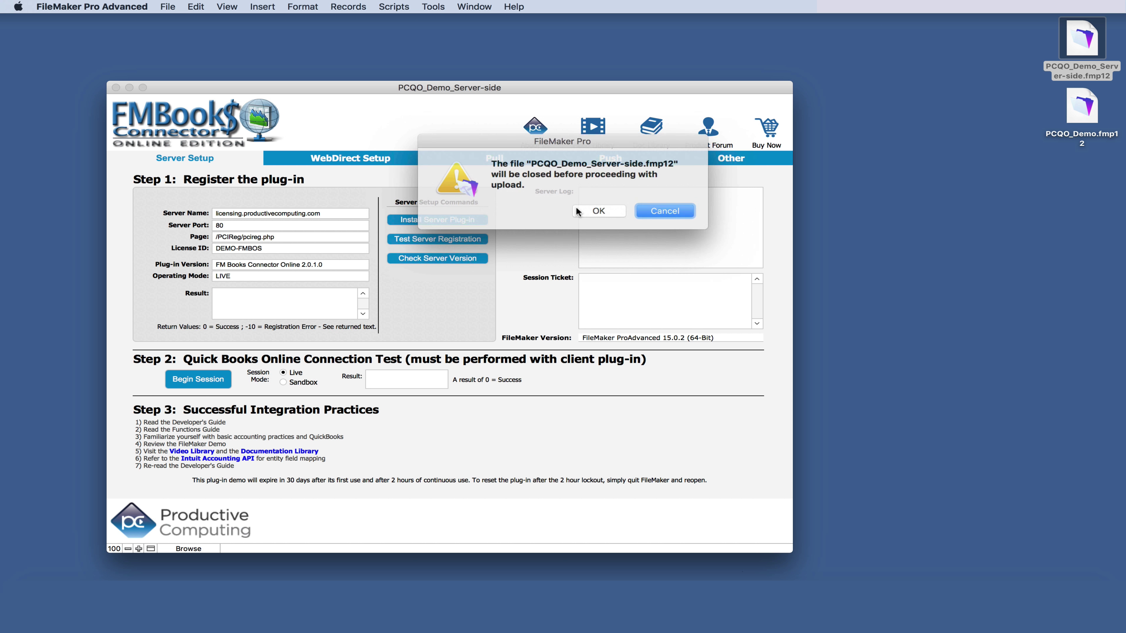
{"action": "left_click", "coordinate": [597, 210]}
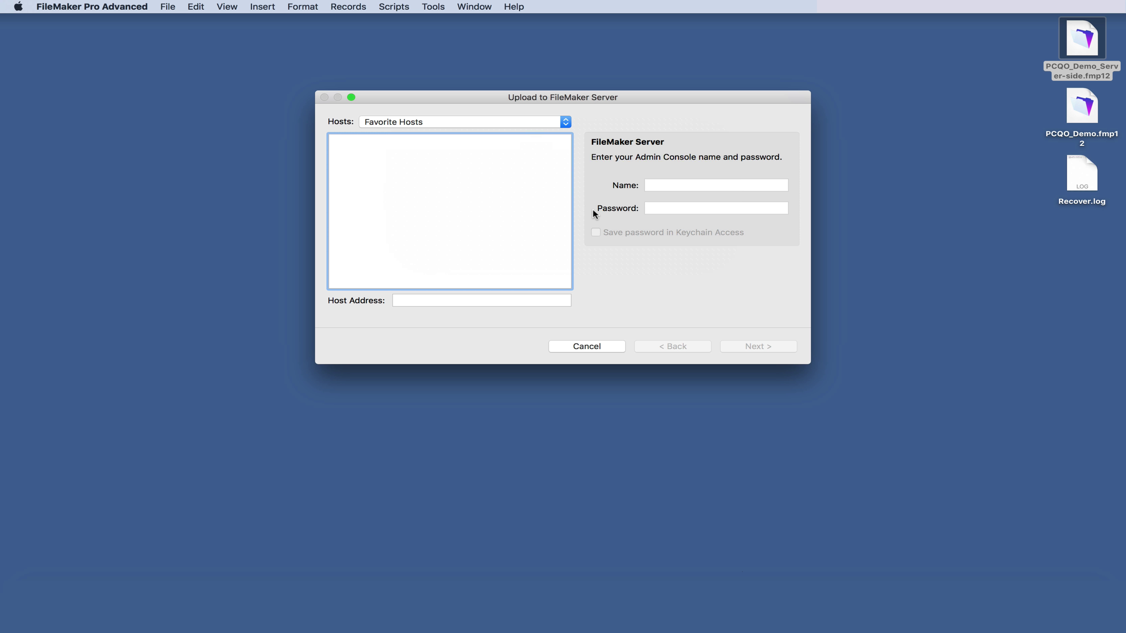
- Upload PCQO_Demo_Server-side to the Products Mac Mini local host using the admin console credentials
{"action": "left_click", "coordinate": [565, 125]}
{"action": "left_click", "coordinate": [534, 134]}
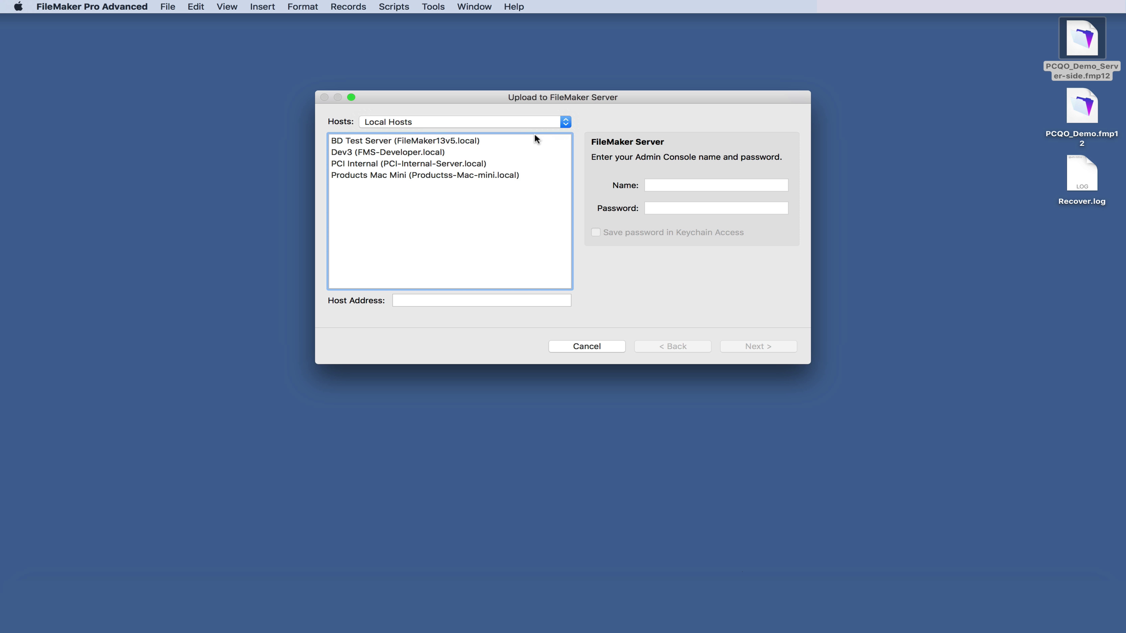
{"action": "left_click", "coordinate": [425, 175]}
{"action": "left_click", "coordinate": [716, 185]}
{"action": "type", "text": "admin"}
{"action": "key", "text": "Tab"}
{"action": "type", "text": "password"}
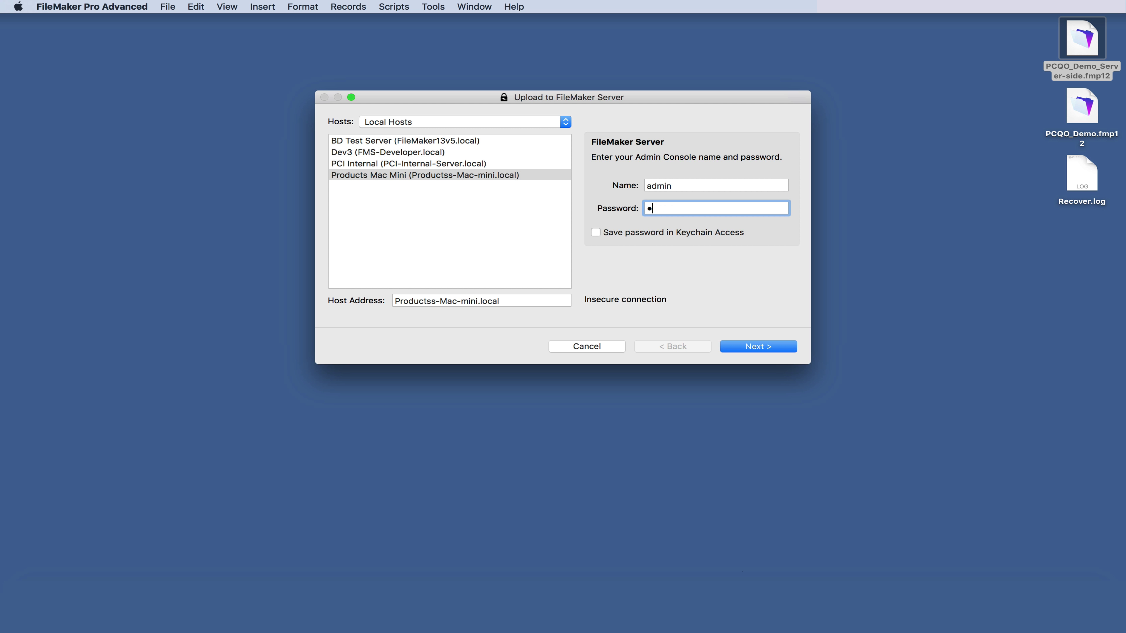
{"action": "left_click", "coordinate": [754, 346]}
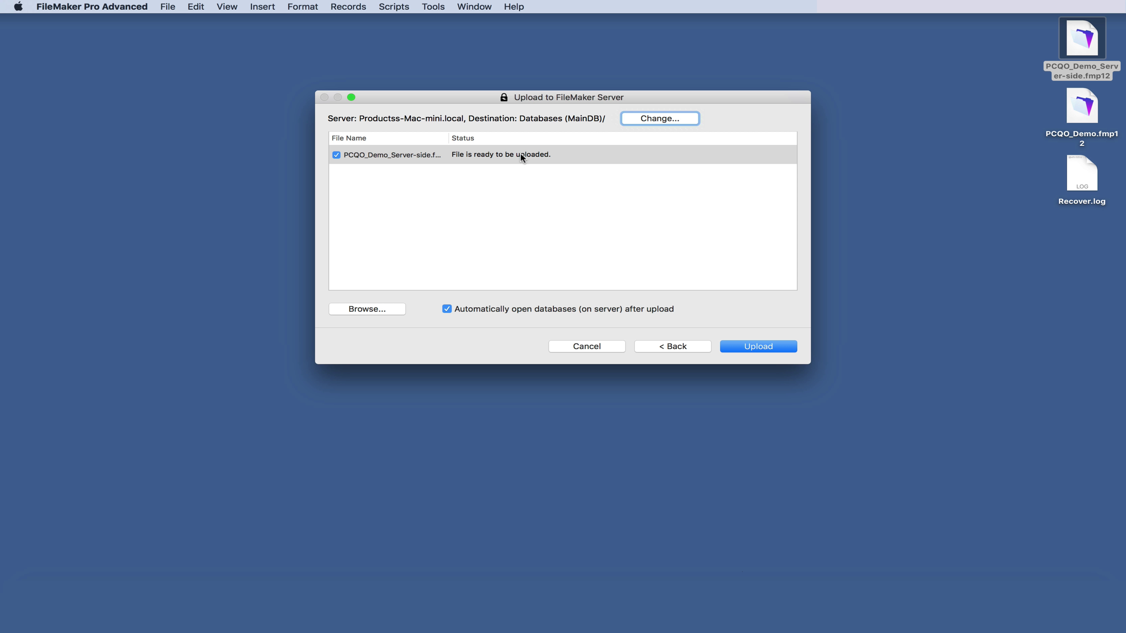
{"action": "left_click", "coordinate": [761, 348]}
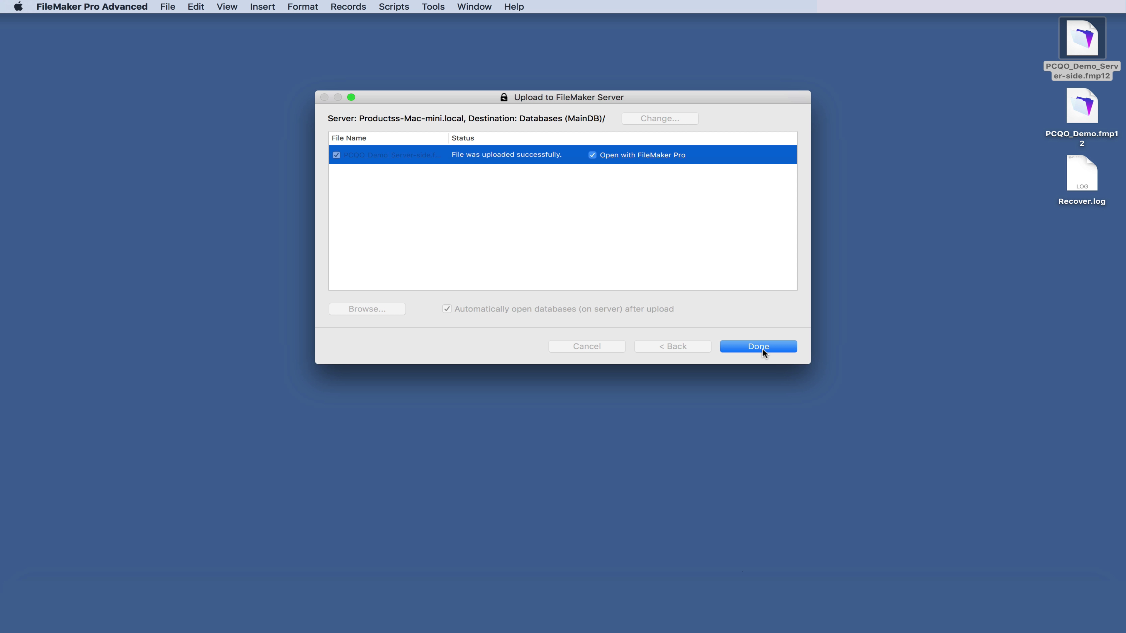
{"action": "left_click", "coordinate": [761, 349]}
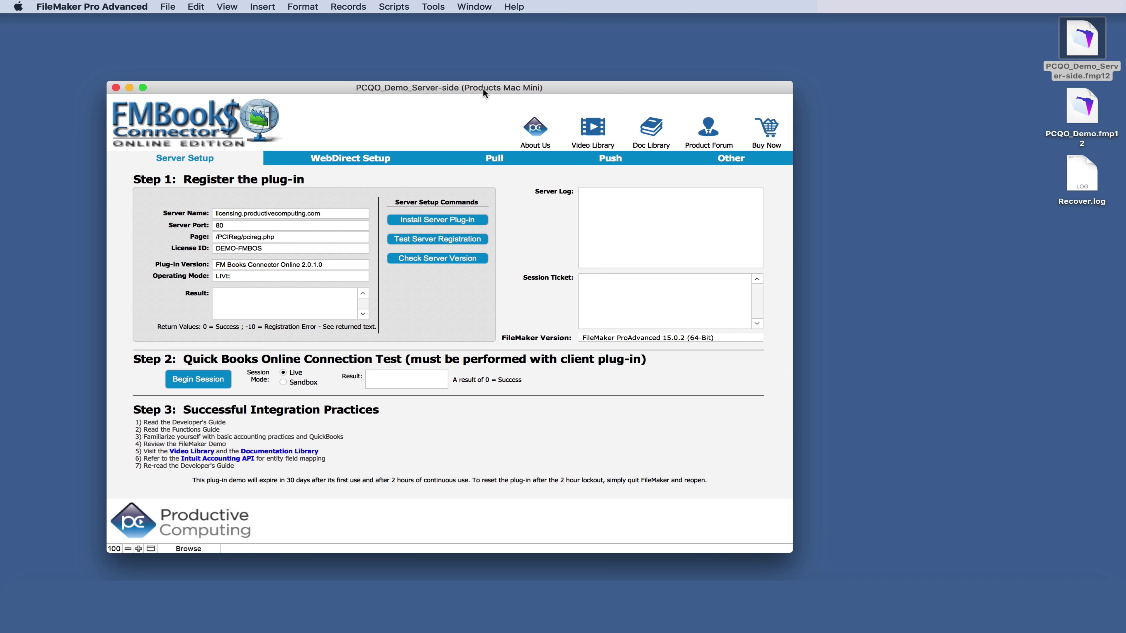
- Reposition the database window and attempt Install Server Plug-in, acknowledging the Error 3 failure
{"action": "left_click_drag", "start_coordinate": [482, 88], "coordinate": [603, 67]}
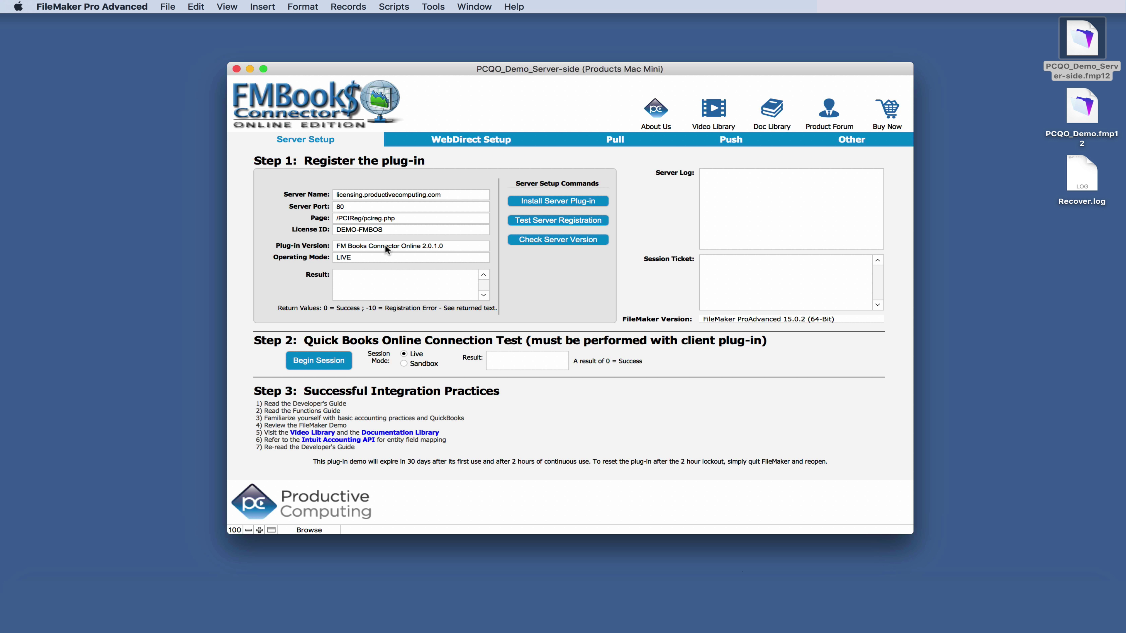
{"action": "left_click", "coordinate": [557, 202]}
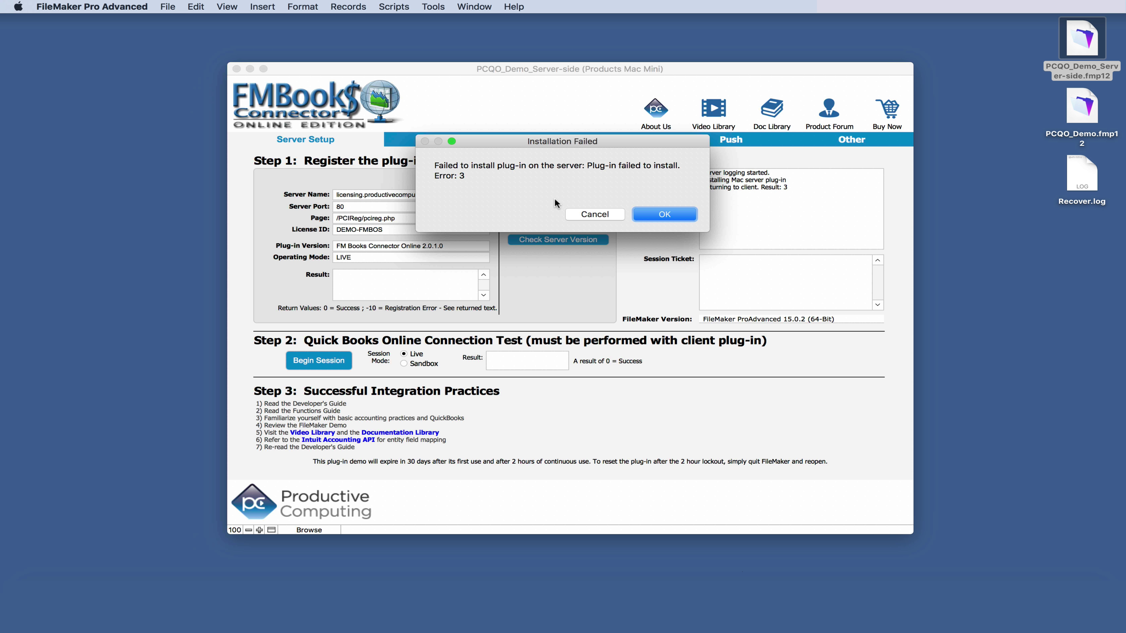
{"action": "left_click", "coordinate": [677, 216]}
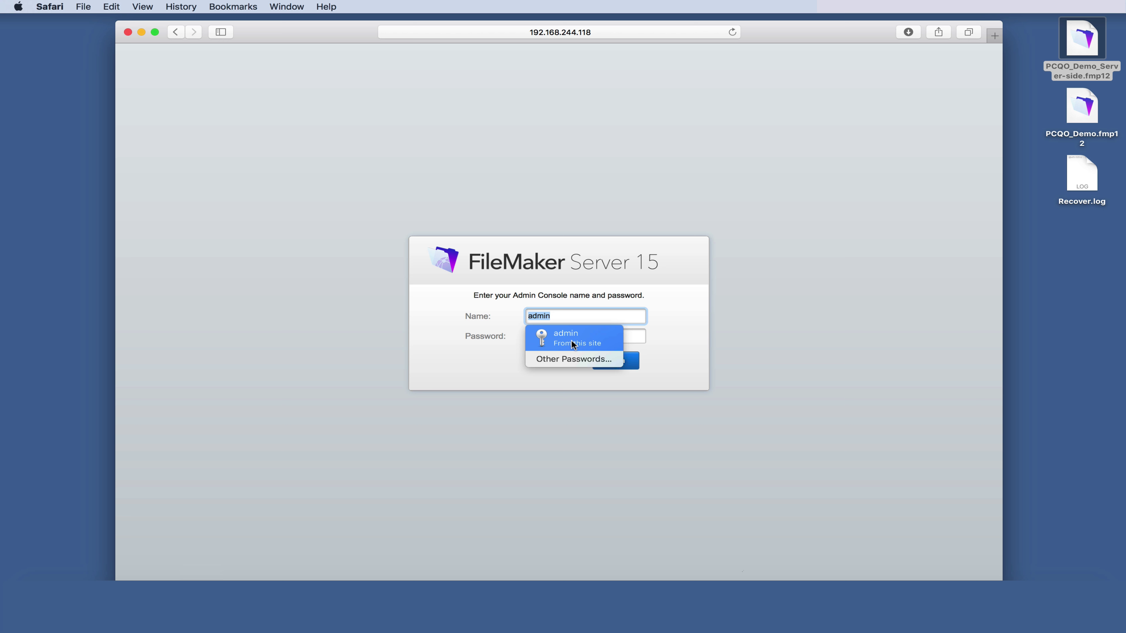
- Sign in to the Admin Console and enable and save both FMSE options under Server Plug-Ins
{"action": "left_click", "coordinate": [566, 330]}
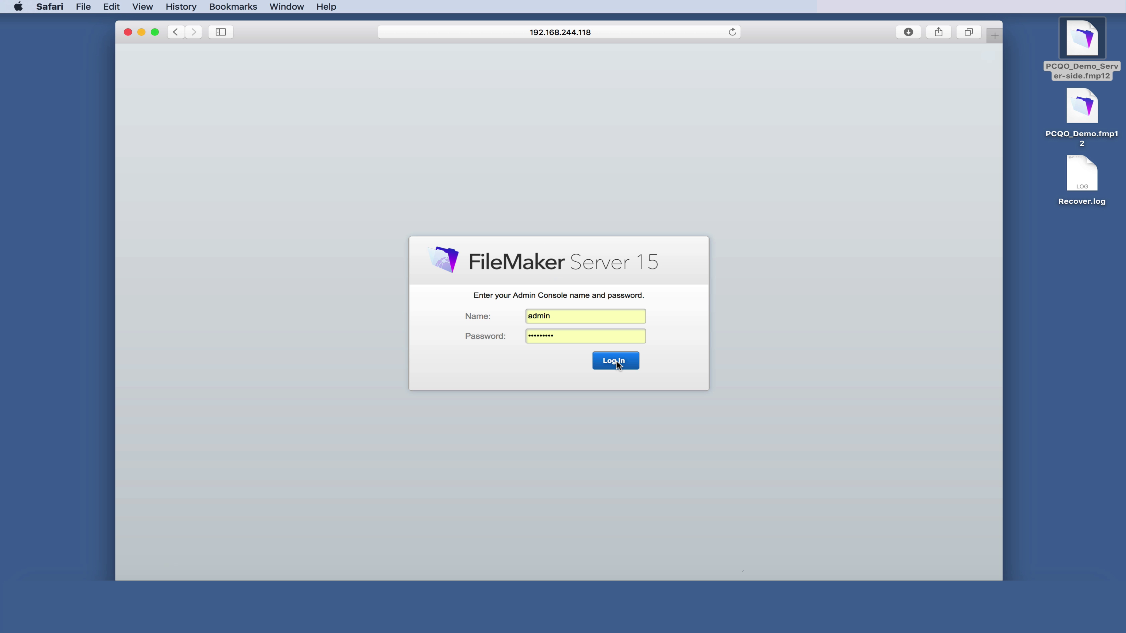
{"action": "left_click", "coordinate": [617, 363]}
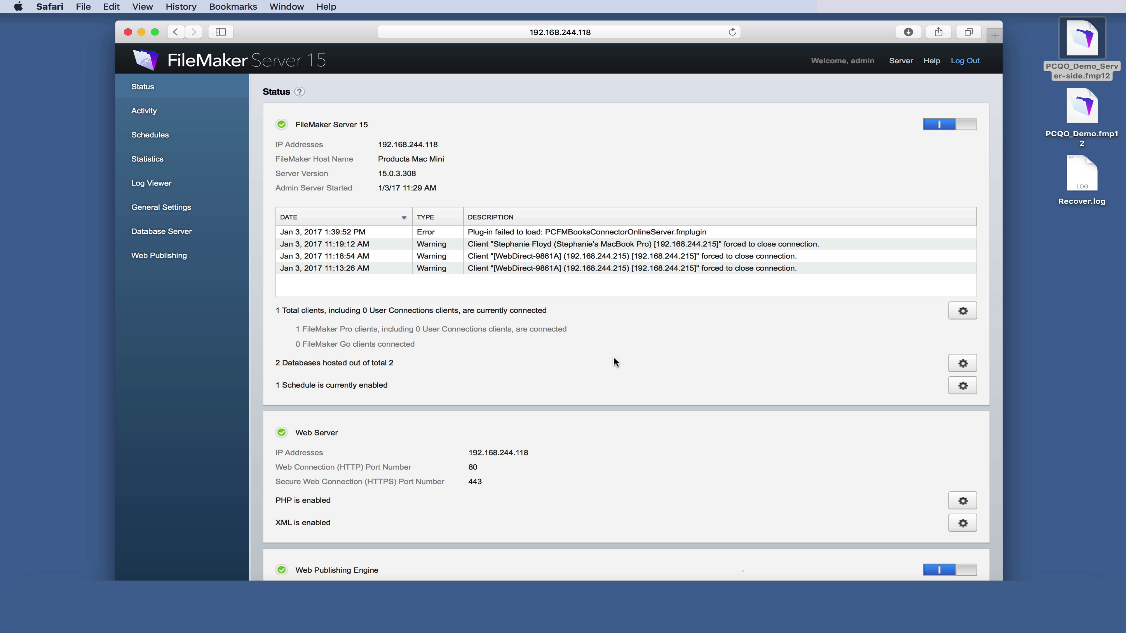
{"action": "left_click", "coordinate": [193, 237]}
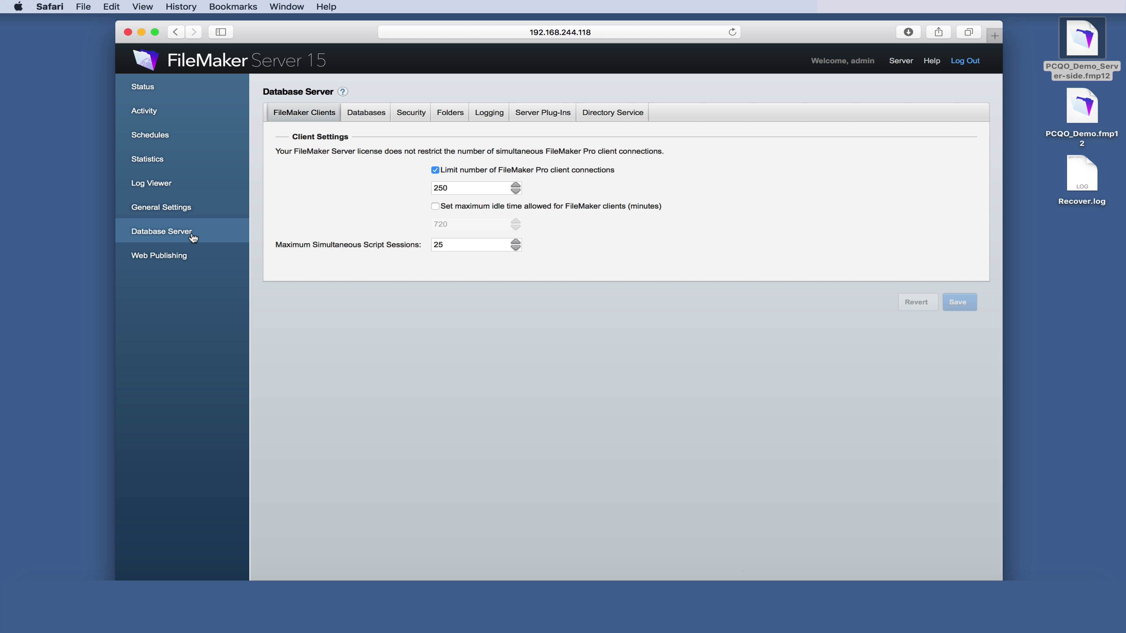
{"action": "left_click", "coordinate": [546, 114]}
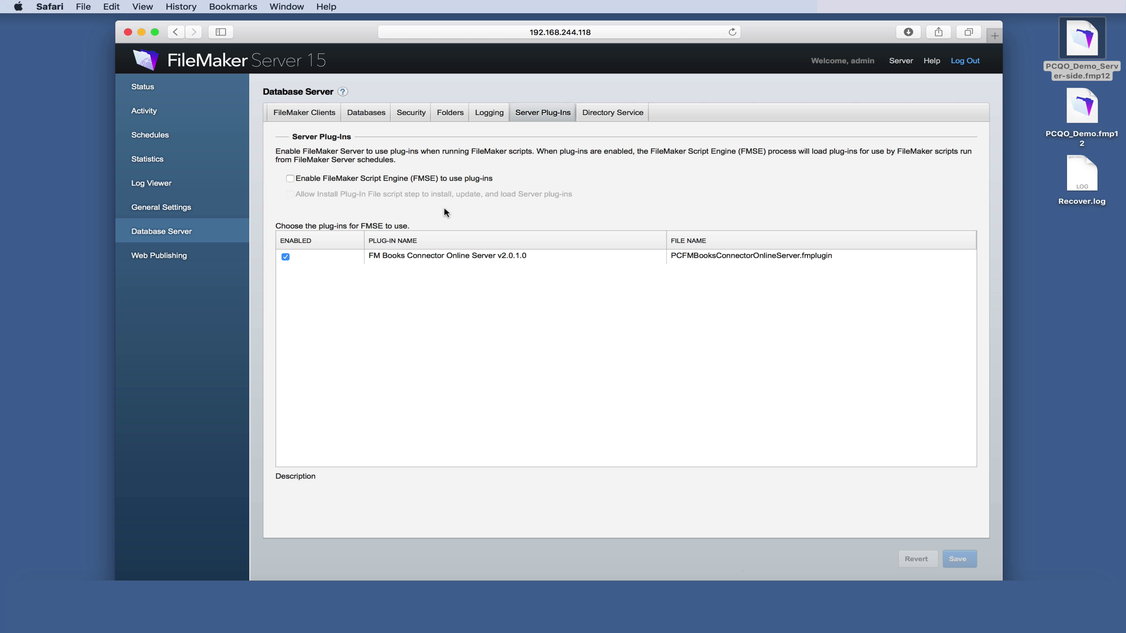
{"action": "left_click", "coordinate": [289, 178]}
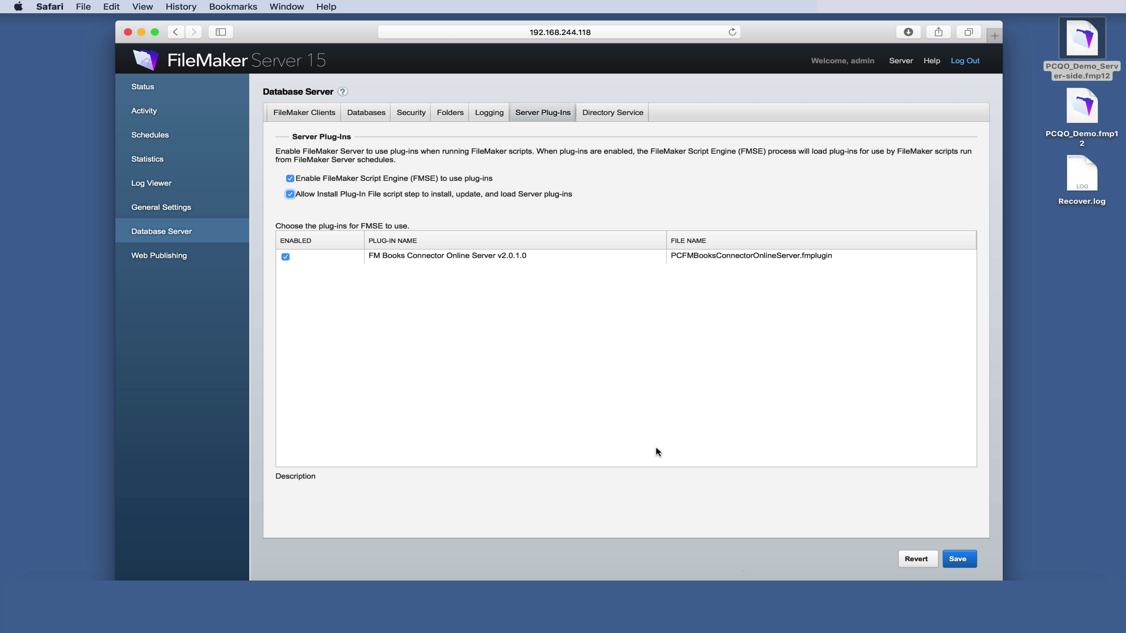
{"action": "left_click", "coordinate": [956, 561]}
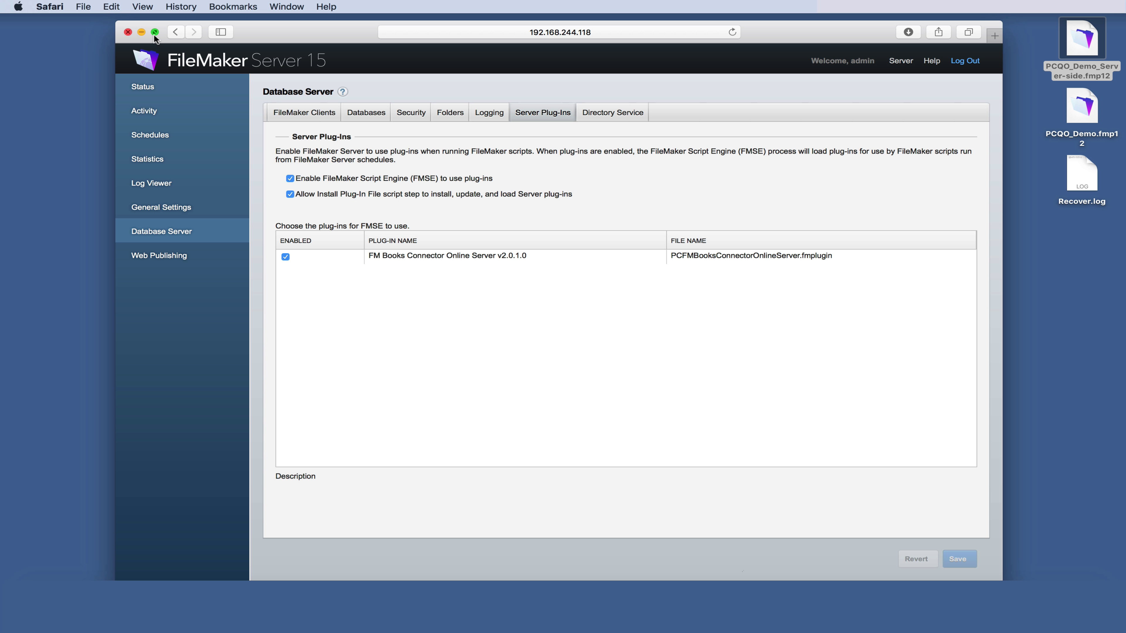
{"action": "left_click", "coordinate": [141, 32]}
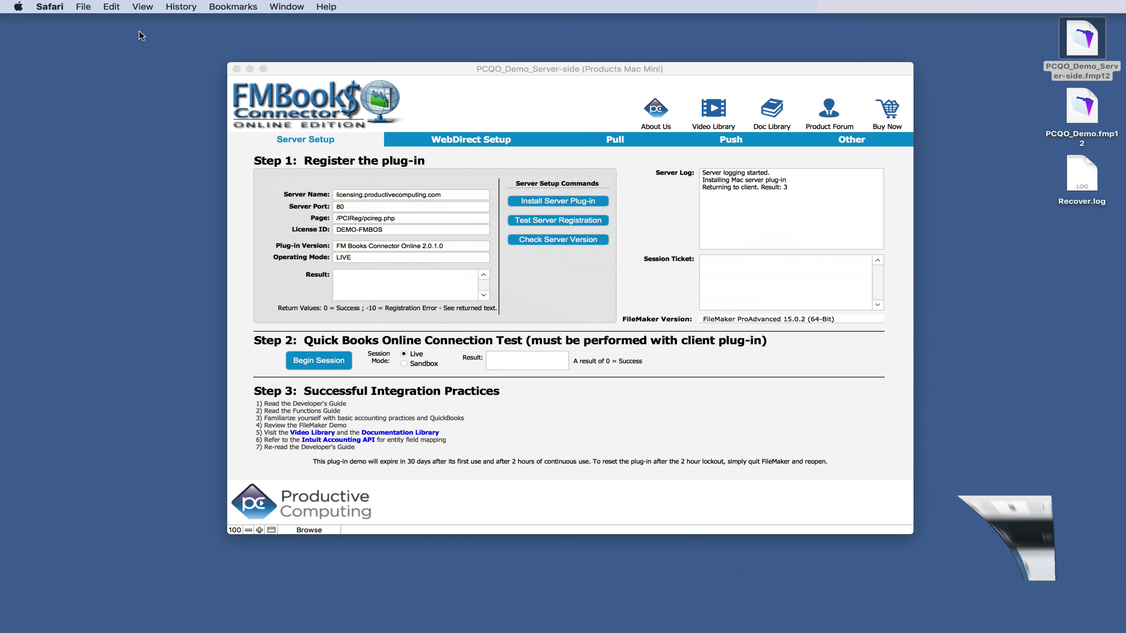
- Retry Install Server Plug-in and confirm the installation succeeded
{"action": "left_click", "coordinate": [570, 202]}
{"action": "left_click", "coordinate": [569, 202]}
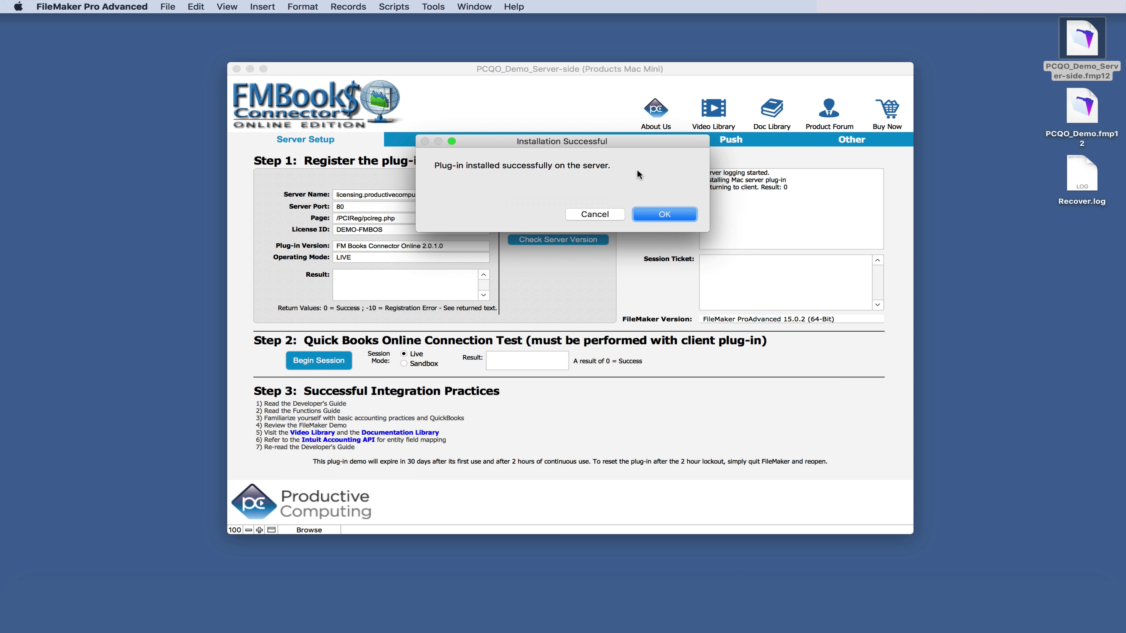
{"action": "left_click", "coordinate": [664, 214]}
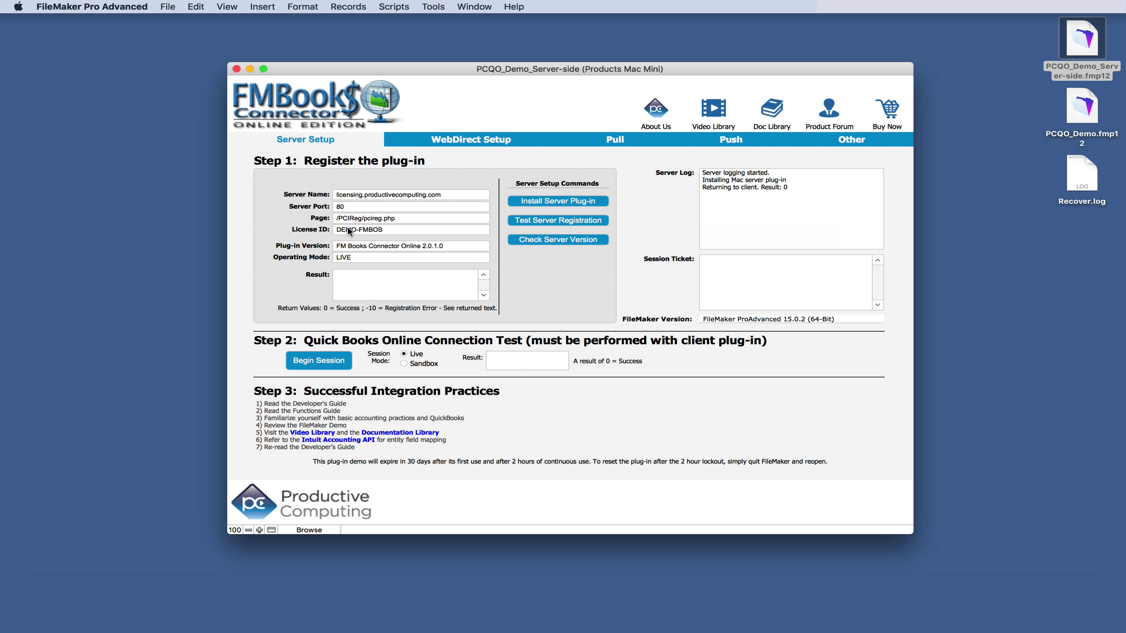
- Test the server registration and check the server plug-in version, 2.0.1.0
{"action": "left_click", "coordinate": [564, 222]}
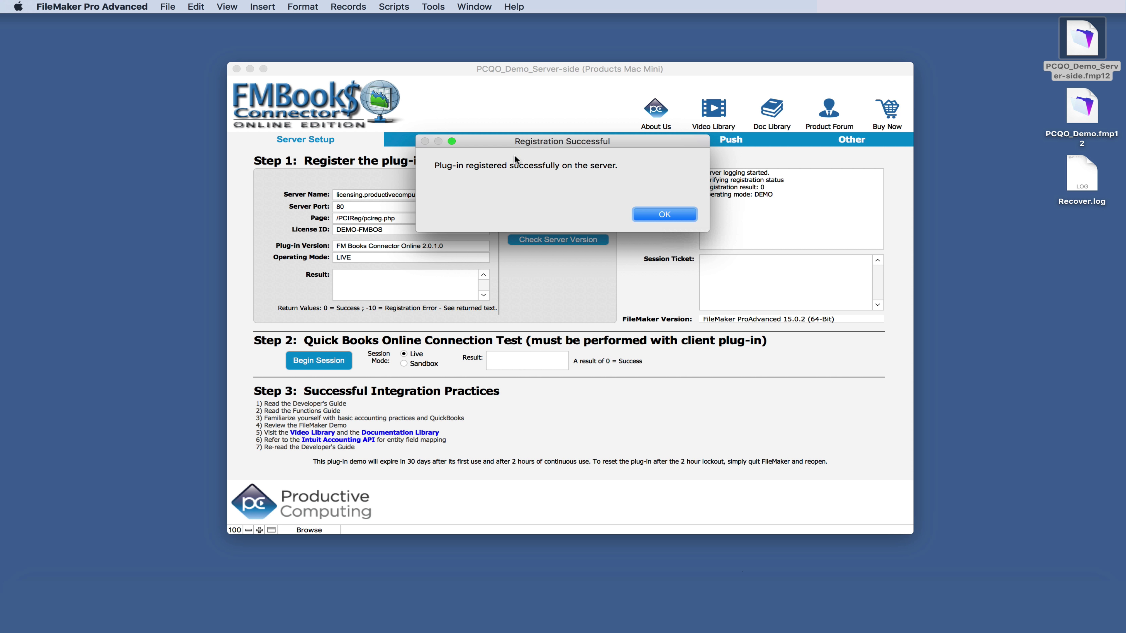
{"action": "left_click", "coordinate": [665, 216]}
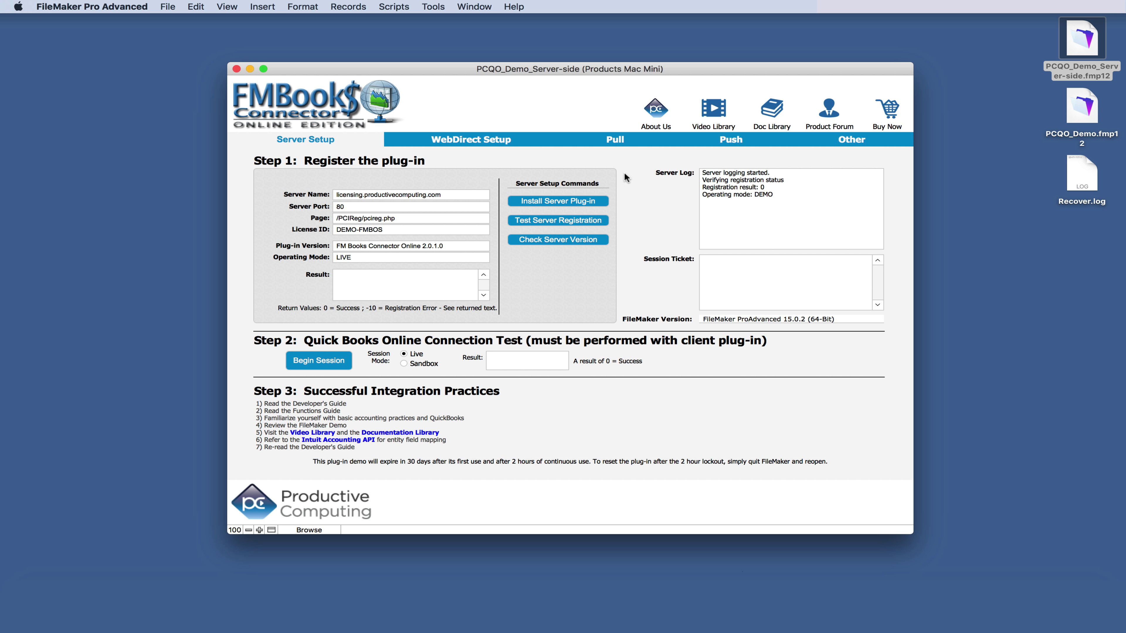
{"action": "left_click", "coordinate": [563, 242]}
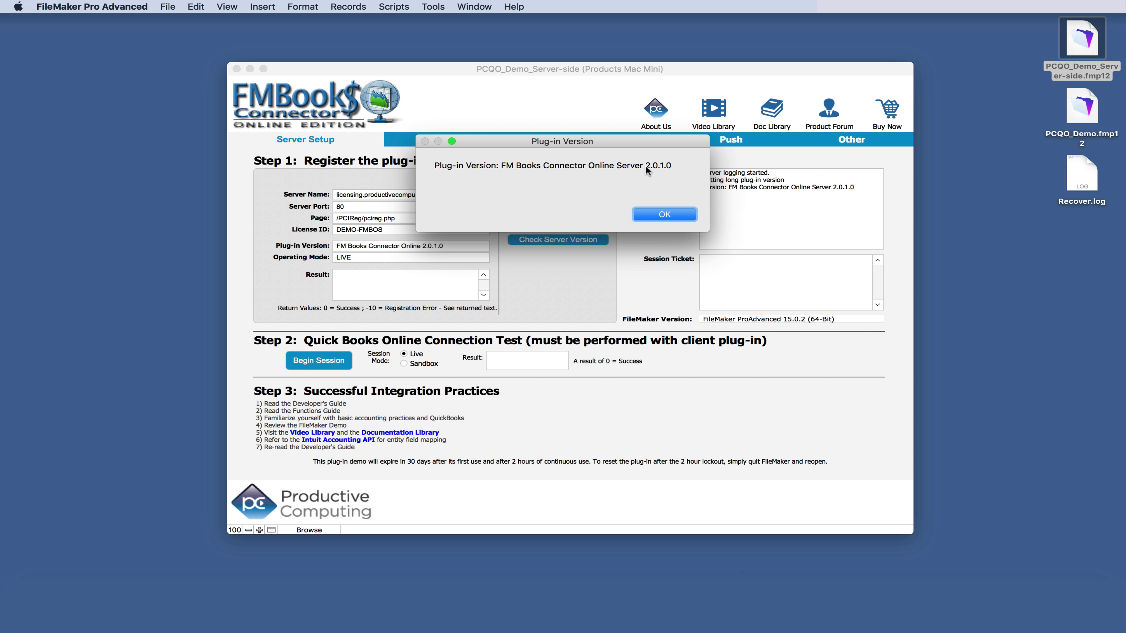
{"action": "left_click", "coordinate": [665, 215]}
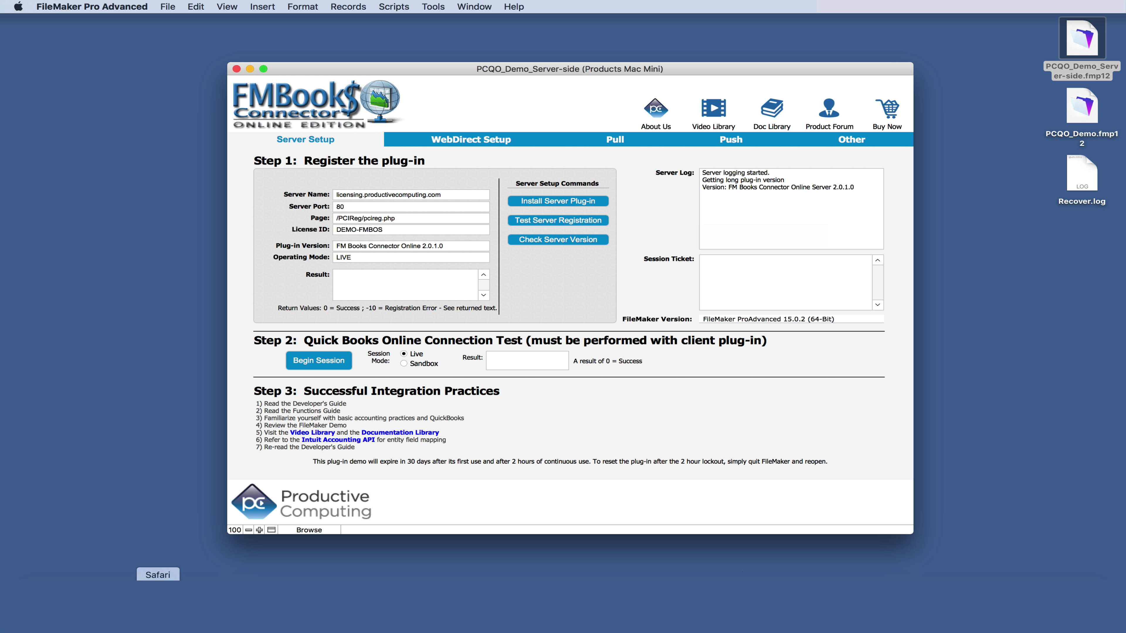
{"action": "left_click", "coordinate": [163, 603]}
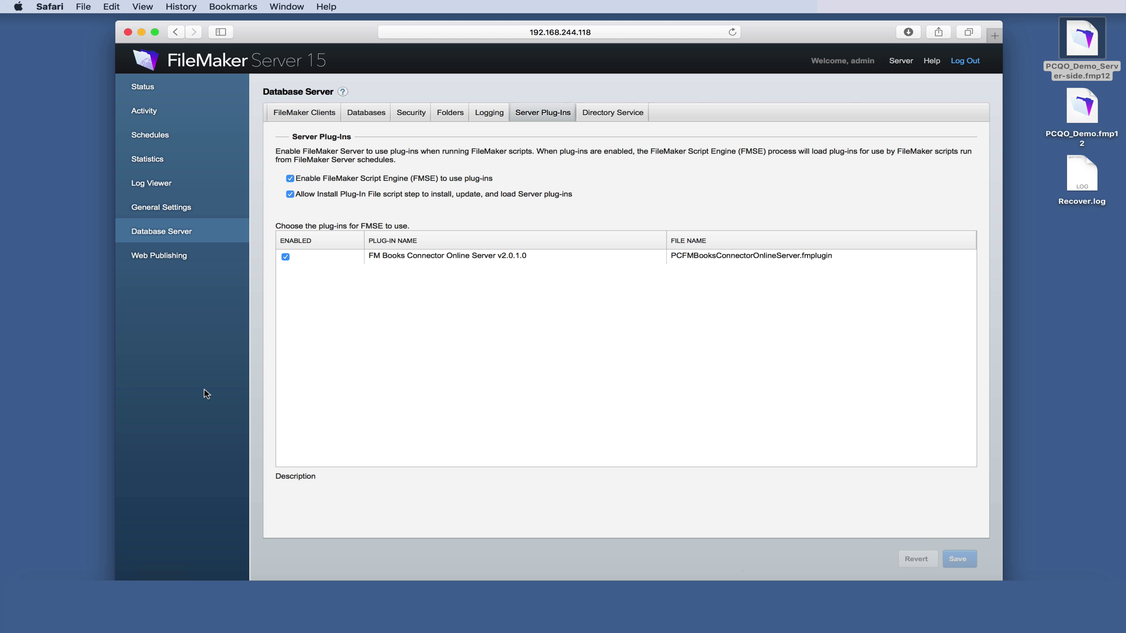
- Enable web publishing plug-ins and Allow Install Plug-In File, save, and restart the Web Publishing Engine
{"action": "left_click", "coordinate": [181, 257]}
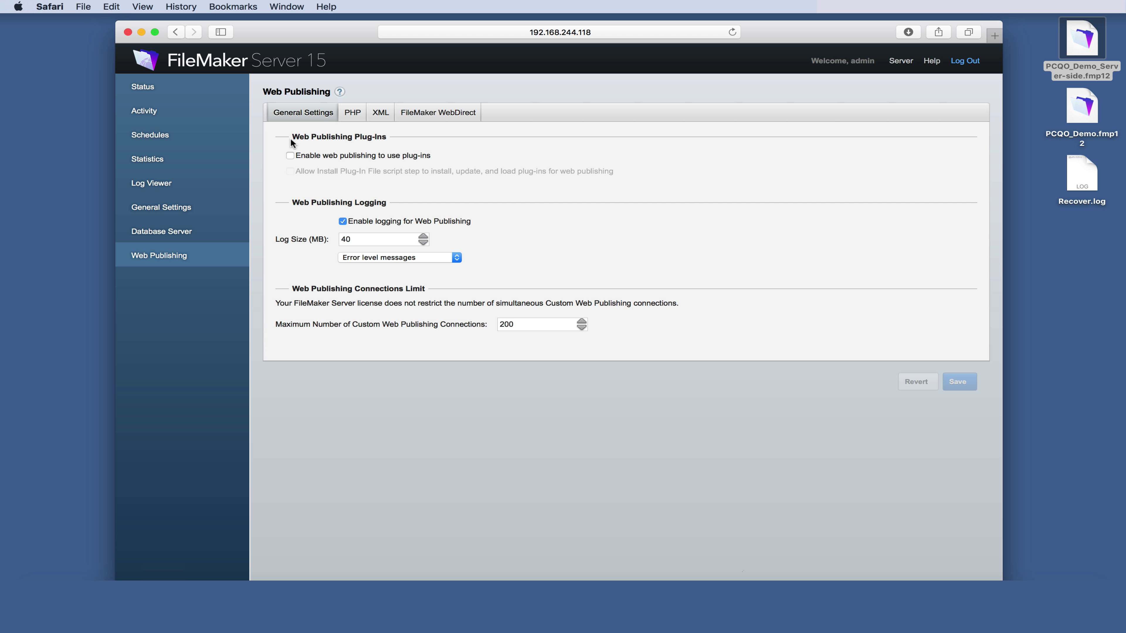
{"action": "left_click", "coordinate": [289, 155]}
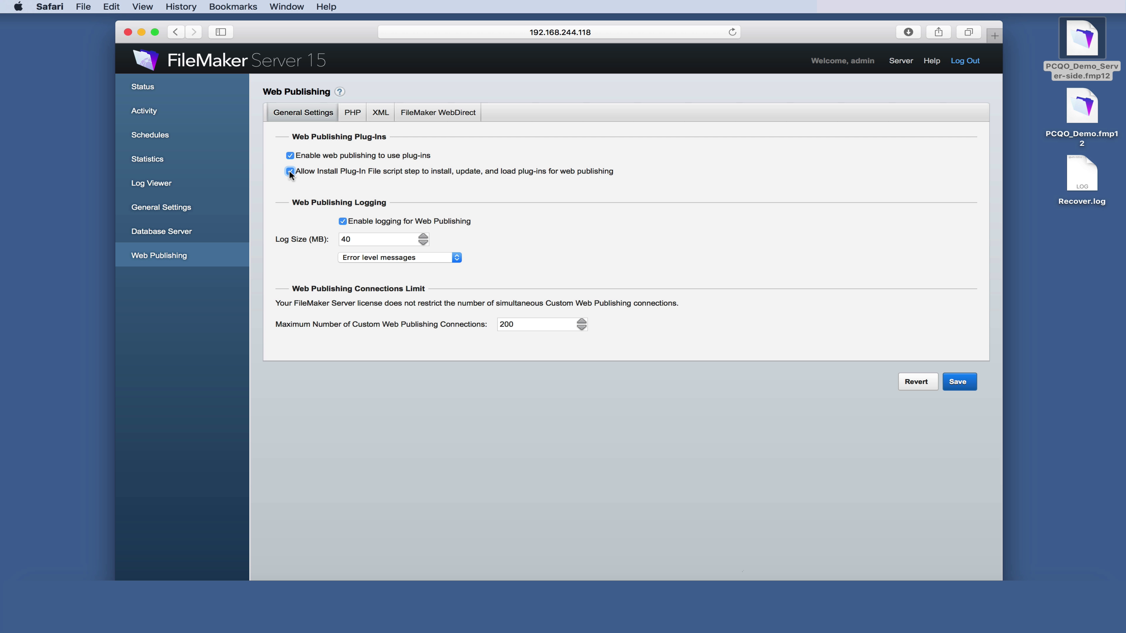
{"action": "left_click", "coordinate": [958, 382]}
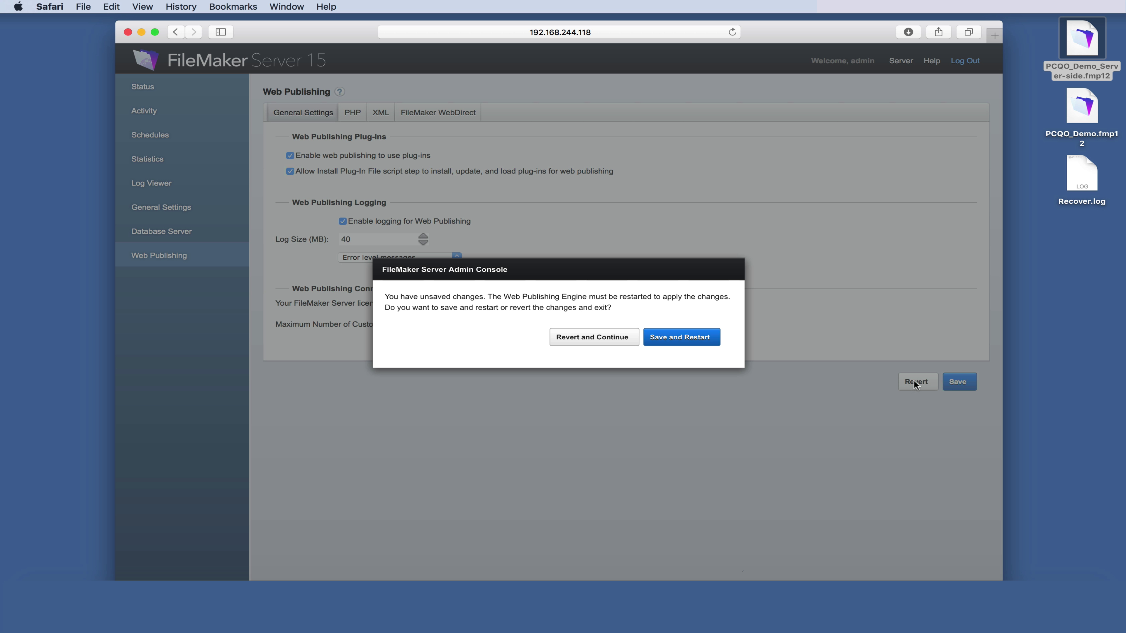
{"action": "left_click", "coordinate": [678, 338]}
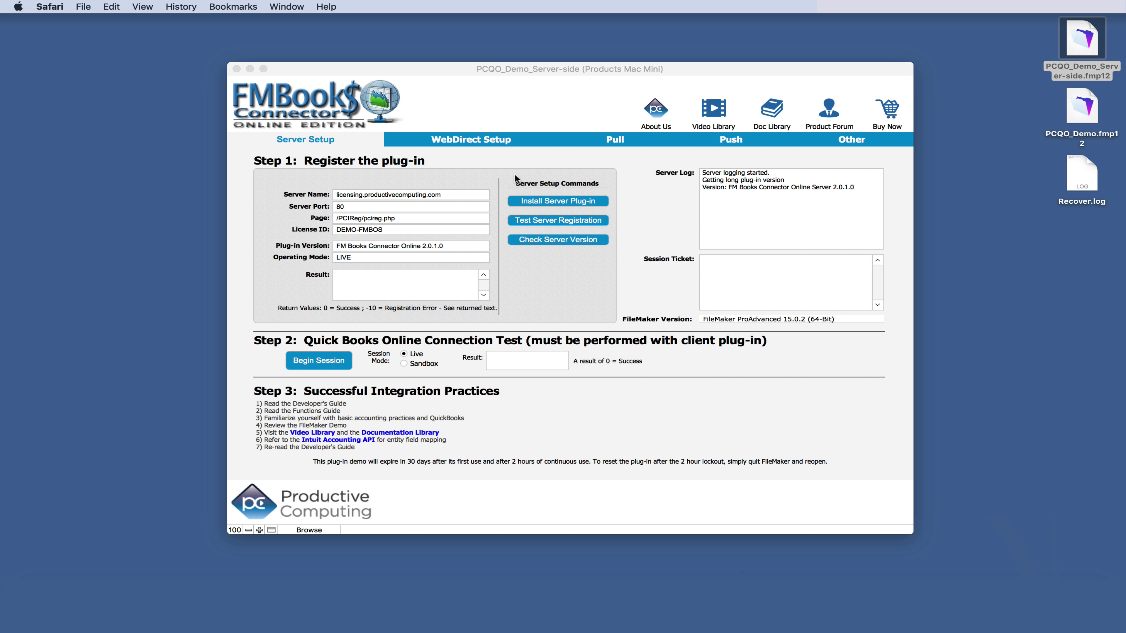
- Open the demo file in WebDirect from its WebDirect Setup section
{"action": "left_click", "coordinate": [474, 137]}
{"action": "left_click", "coordinate": [475, 137]}
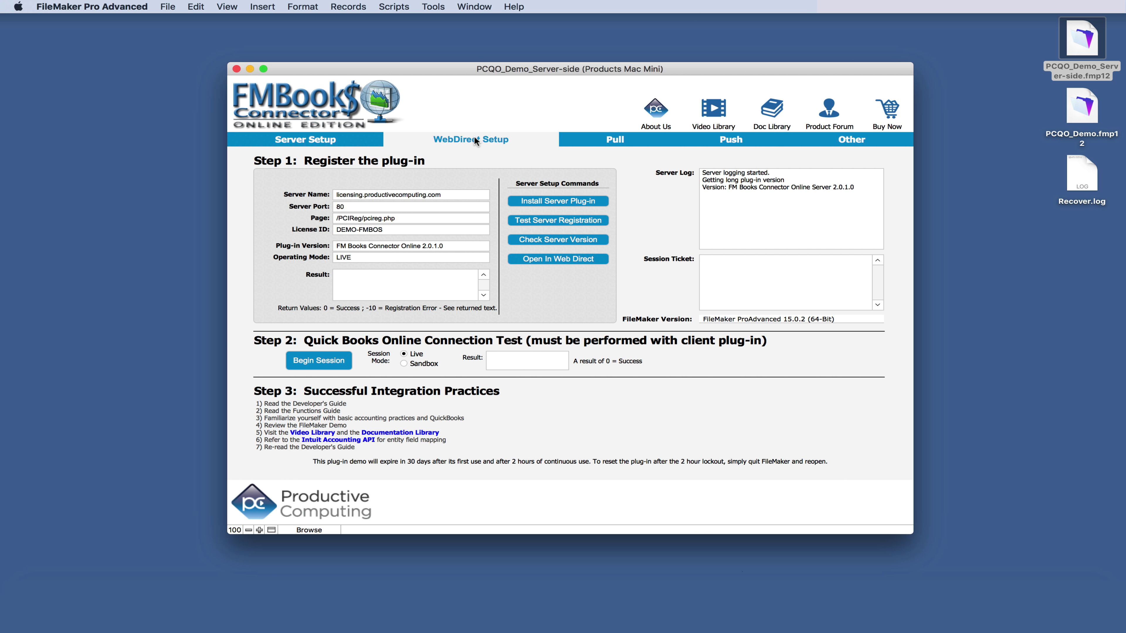
{"action": "left_click", "coordinate": [576, 260]}
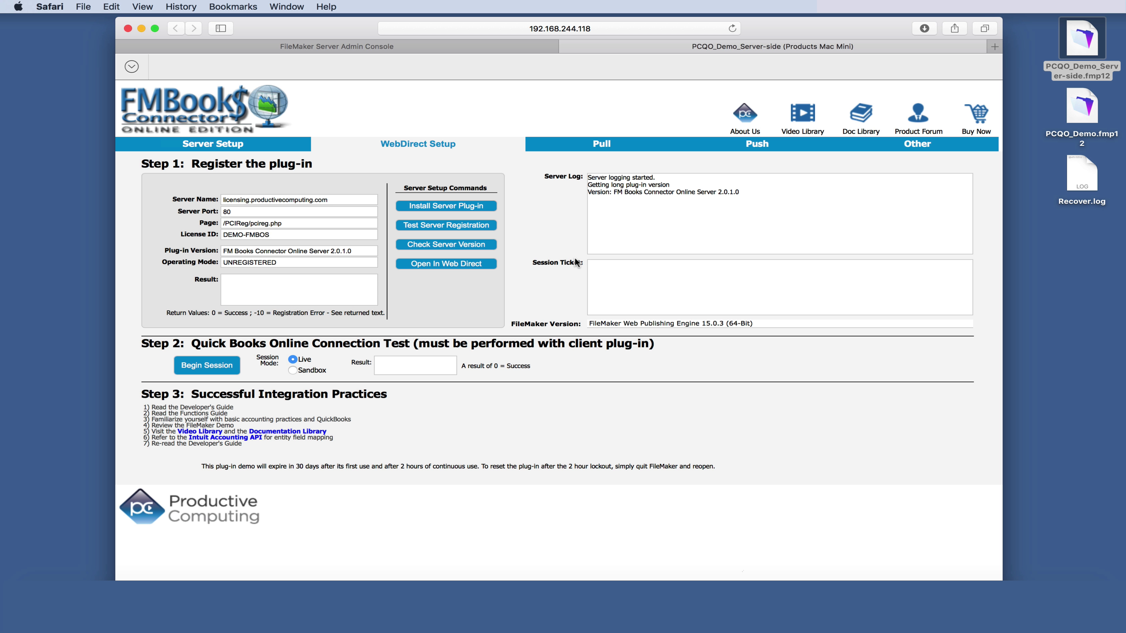
- Install the server plug-in through WebDirect, then close the WebDirect tab and Safari window
{"action": "left_click", "coordinate": [470, 207]}
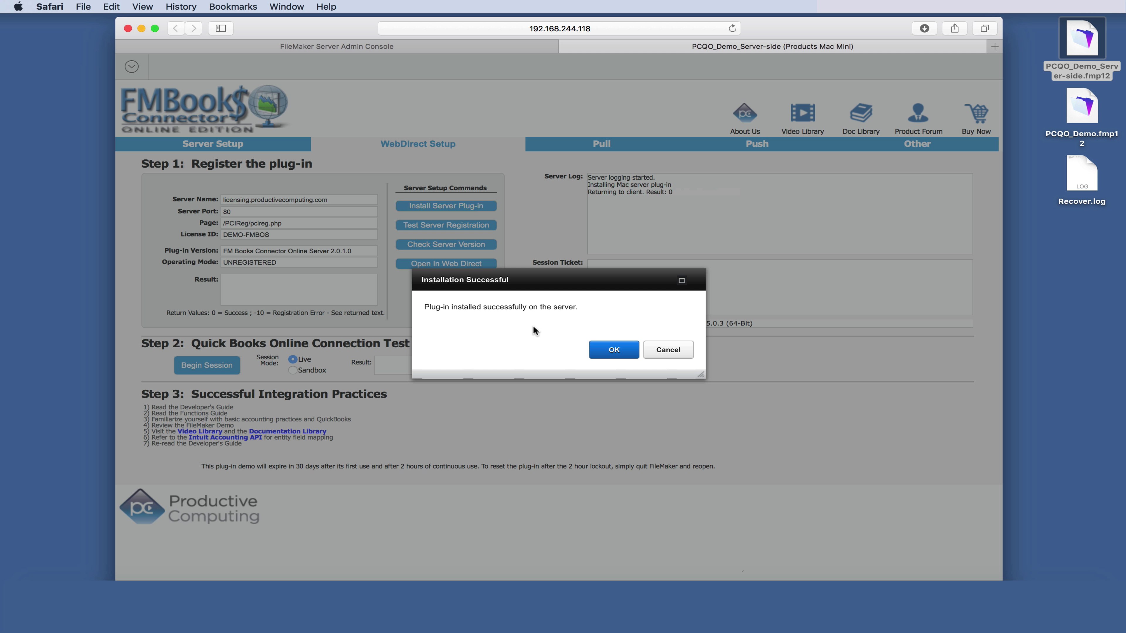
{"action": "left_click", "coordinate": [613, 351]}
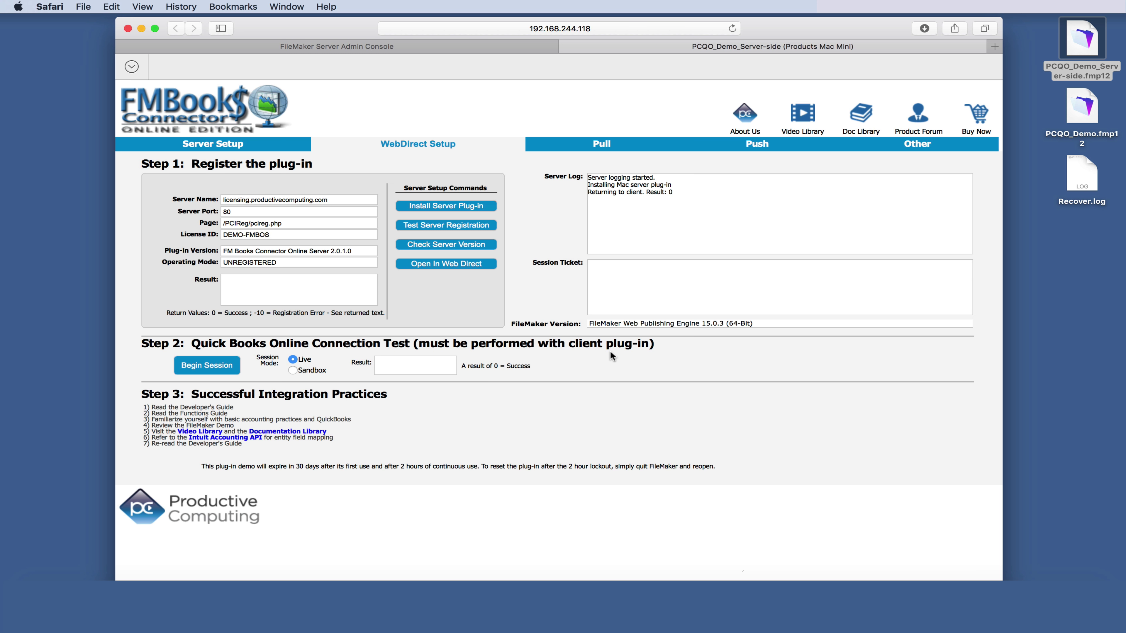
{"action": "left_click", "coordinate": [566, 47]}
{"action": "left_click", "coordinate": [140, 28]}
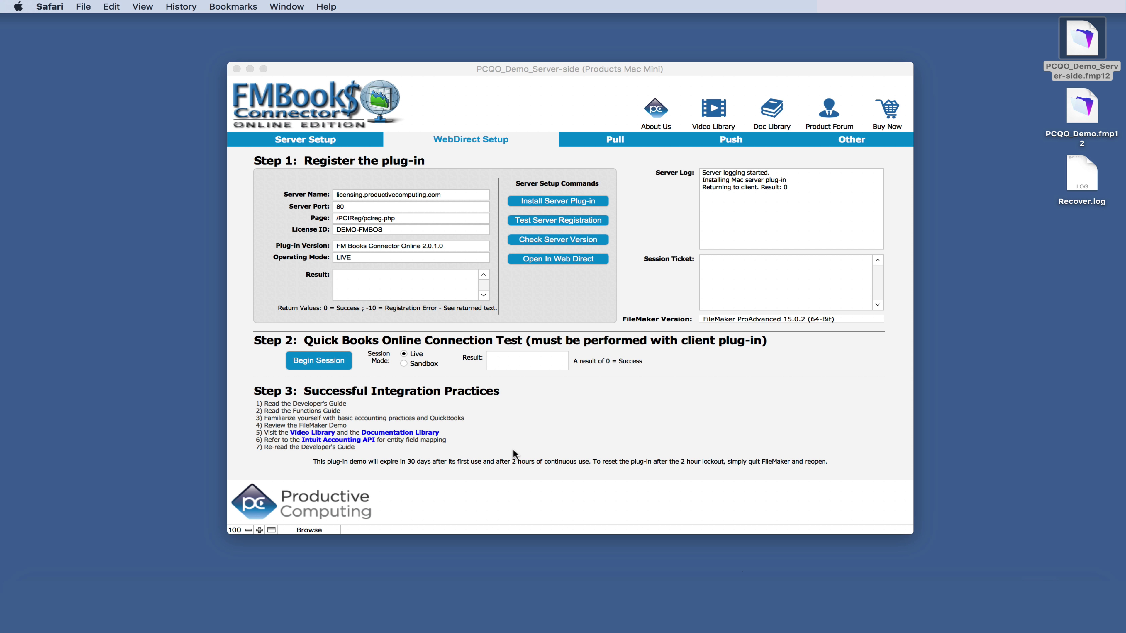
- Begin a QuickBooks Online session, sign in with the account e-mail and password, and authorize FM Books Online
{"action": "left_click", "coordinate": [322, 360]}
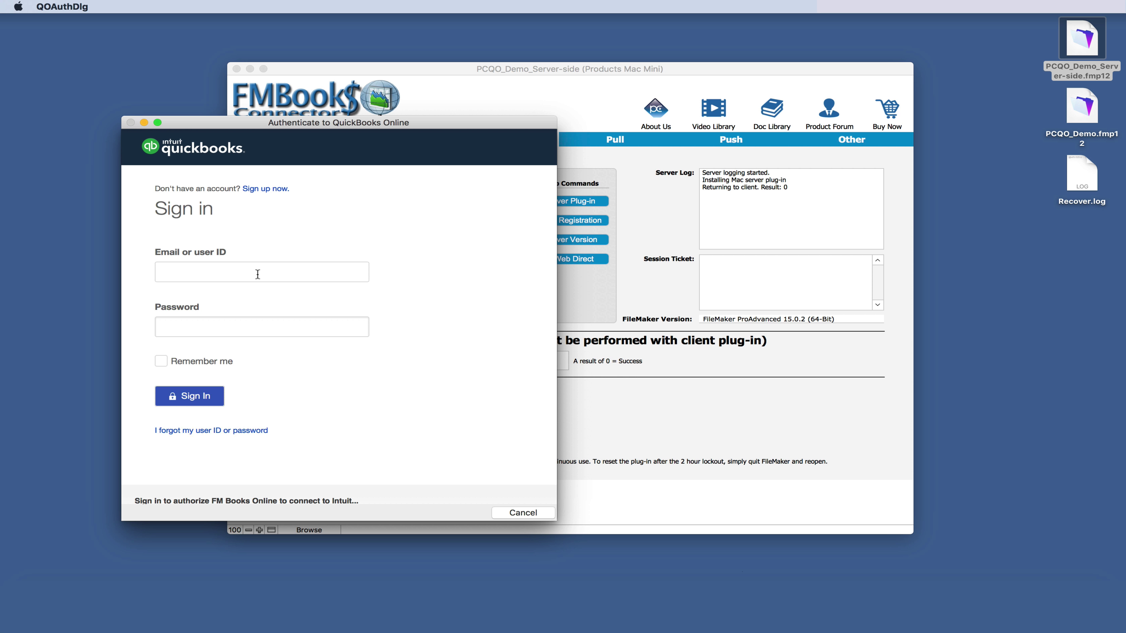
{"action": "left_click", "coordinate": [257, 274]}
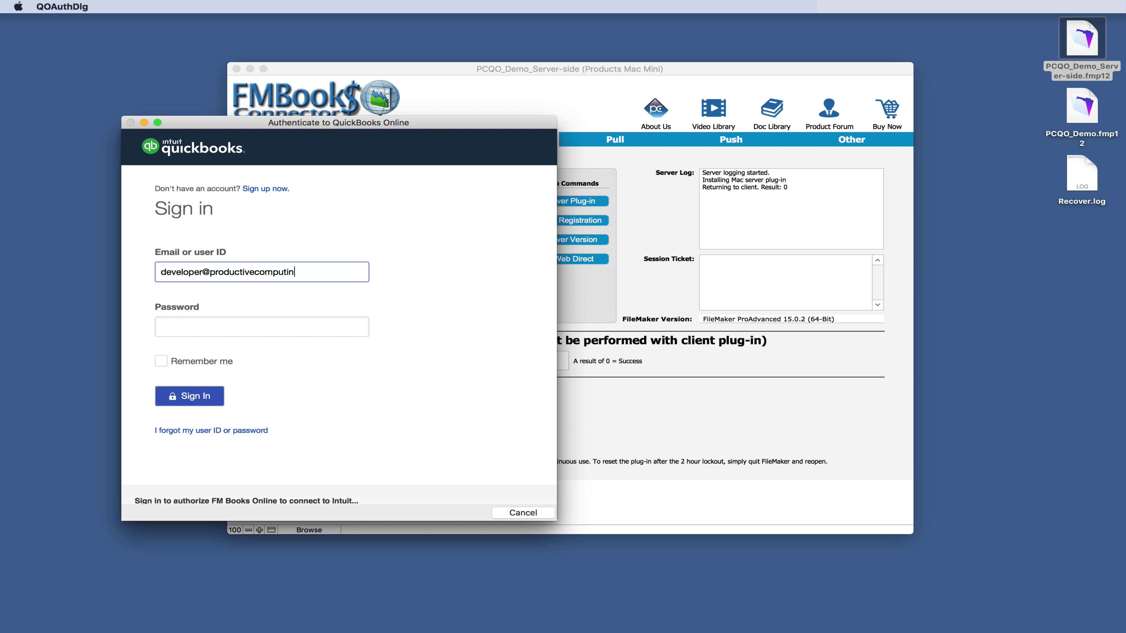
{"action": "key", "text": "Tab"}
{"action": "type", "text": "********"}
{"action": "left_click", "coordinate": [191, 391]}
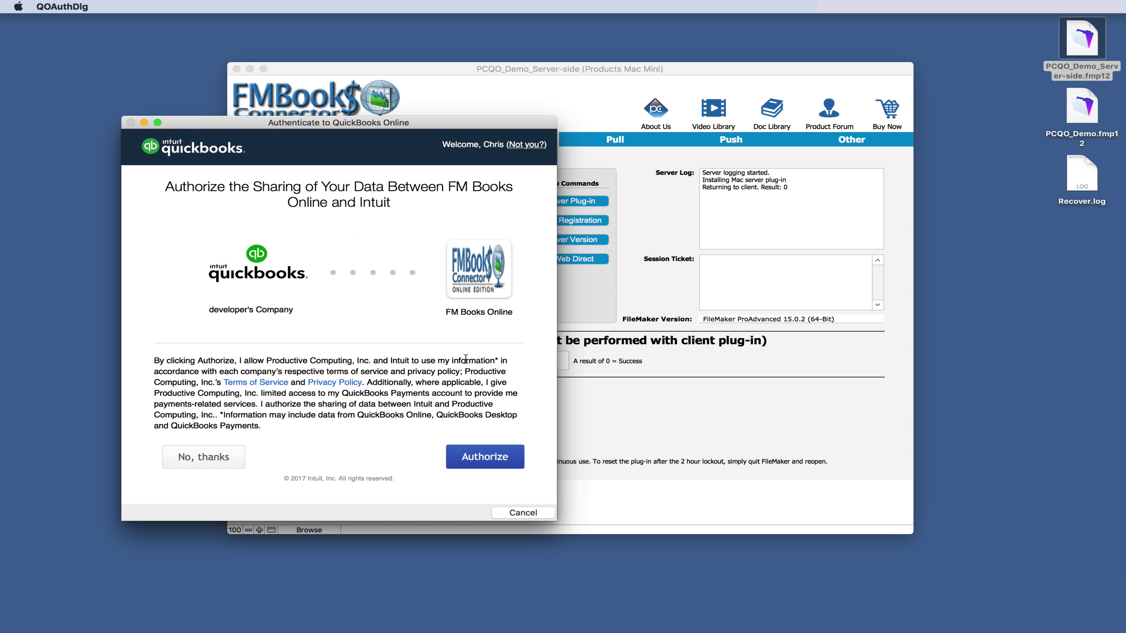
{"action": "left_click", "coordinate": [477, 460]}
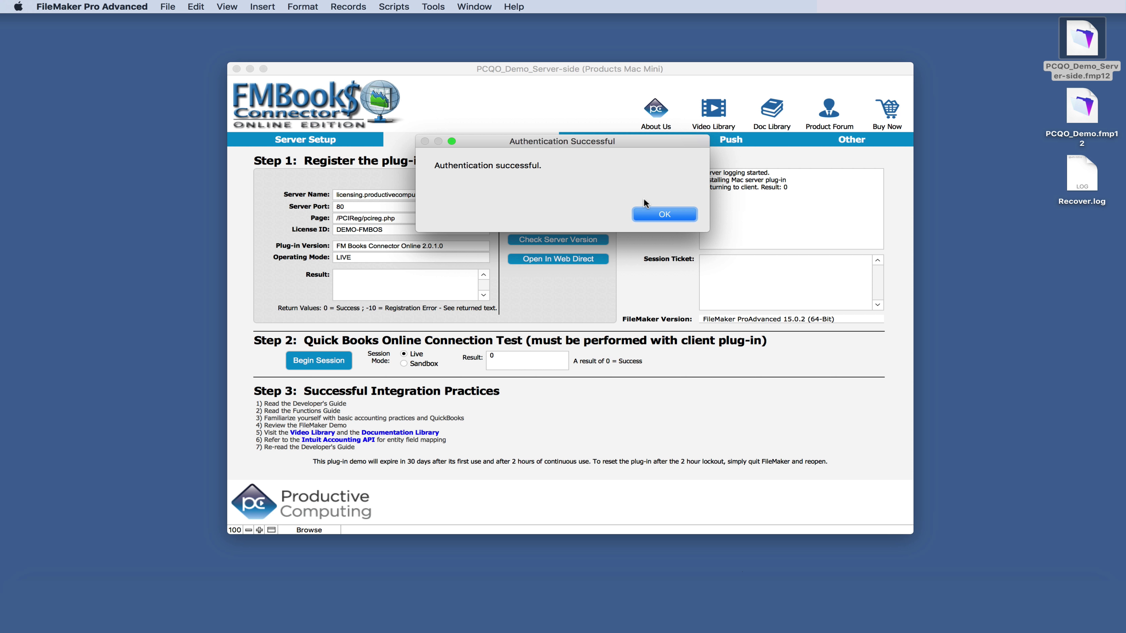
- Dismiss Authentication Successful, then view the Pull and Push sections with the sample customer and 2,700.00 invoice
{"action": "left_click", "coordinate": [668, 217]}
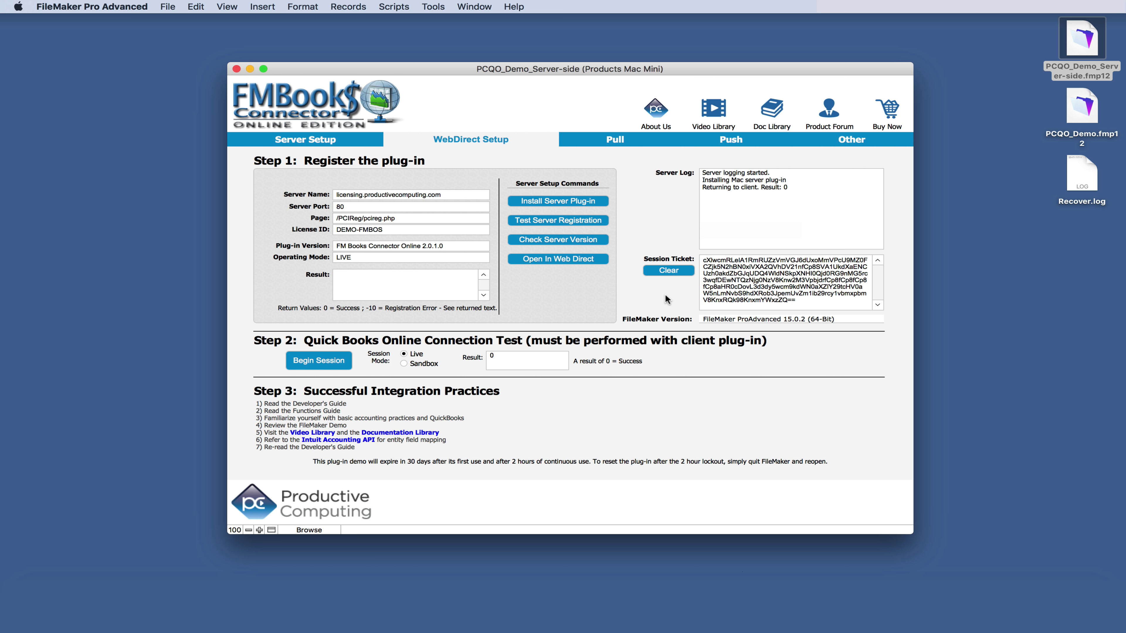
{"action": "left_click", "coordinate": [588, 136]}
{"action": "left_click", "coordinate": [718, 132]}
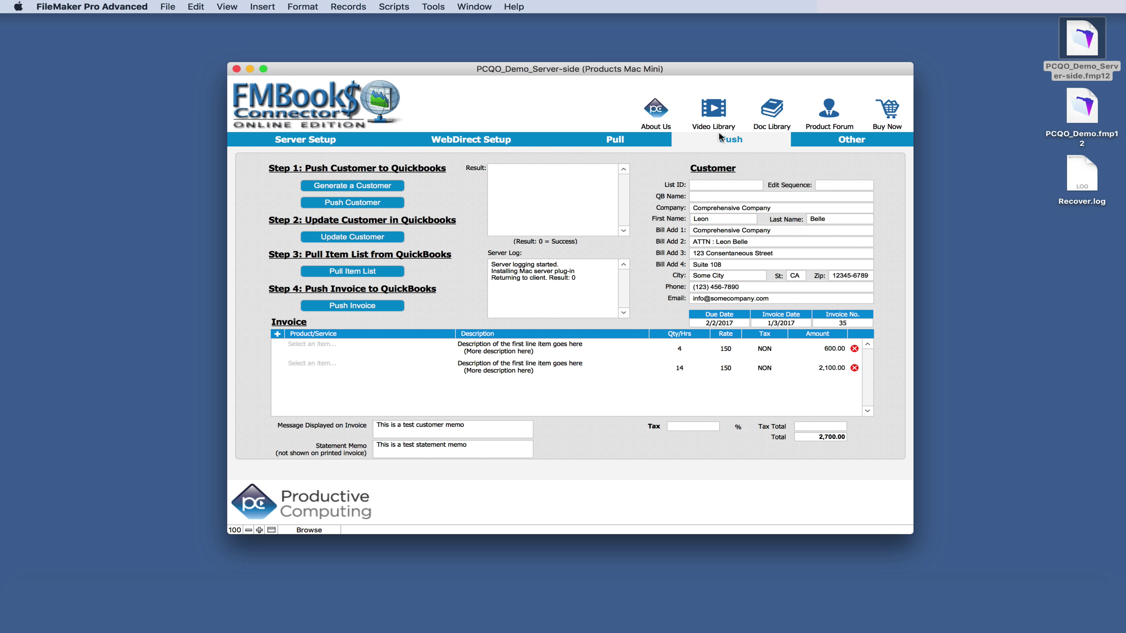